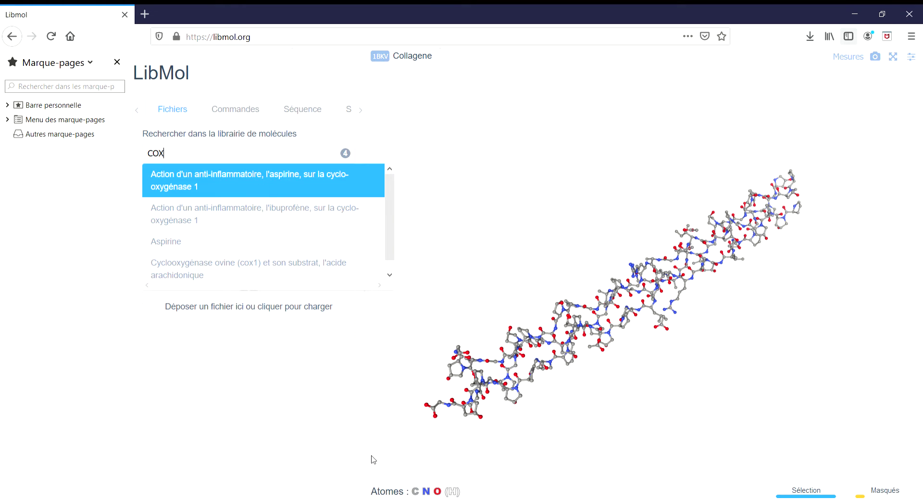
Load the ovine cyclooxygenase (cox1) model with its arachidonic acid substrate from the molecule library's COX results.
{"action": "left_click", "coordinate": [258, 274]}
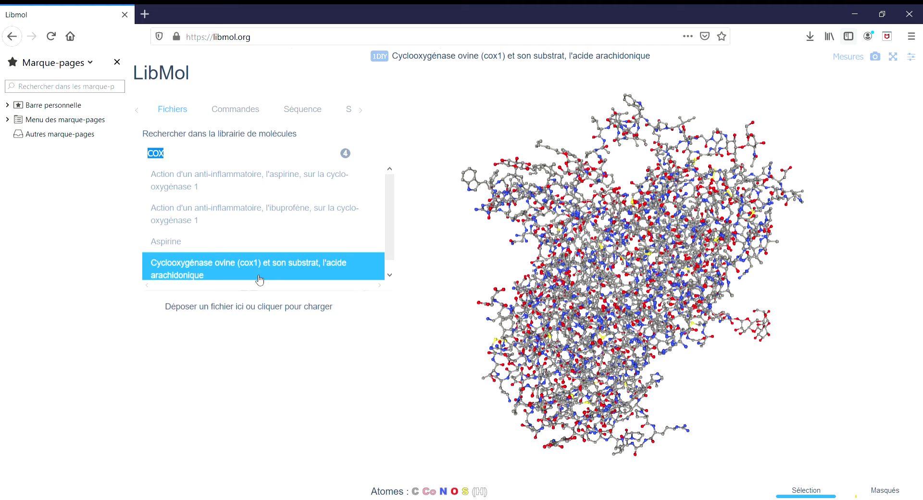
{"action": "left_click", "coordinate": [399, 284]}
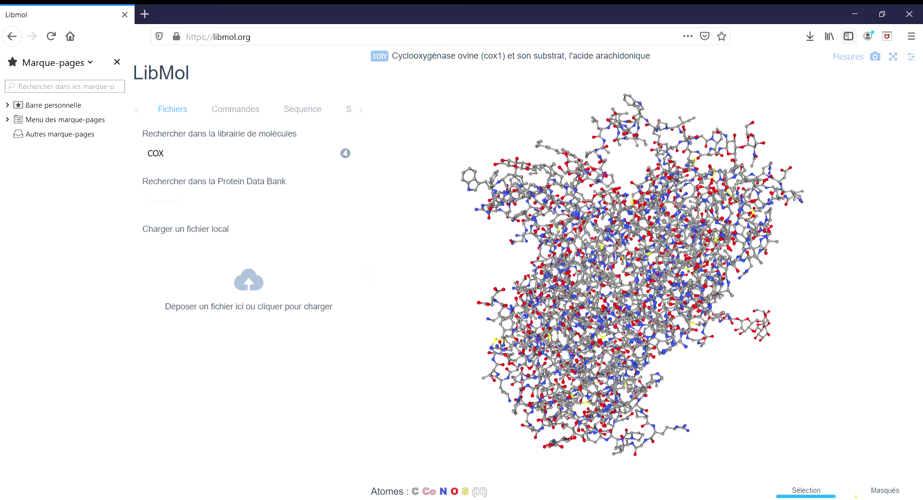
{"action": "left_click_drag", "start_coordinate": [652, 255], "coordinate": [667, 328]}
{"action": "scroll", "coordinate": [671, 350], "scroll_direction": "up", "scroll_amount": 5}
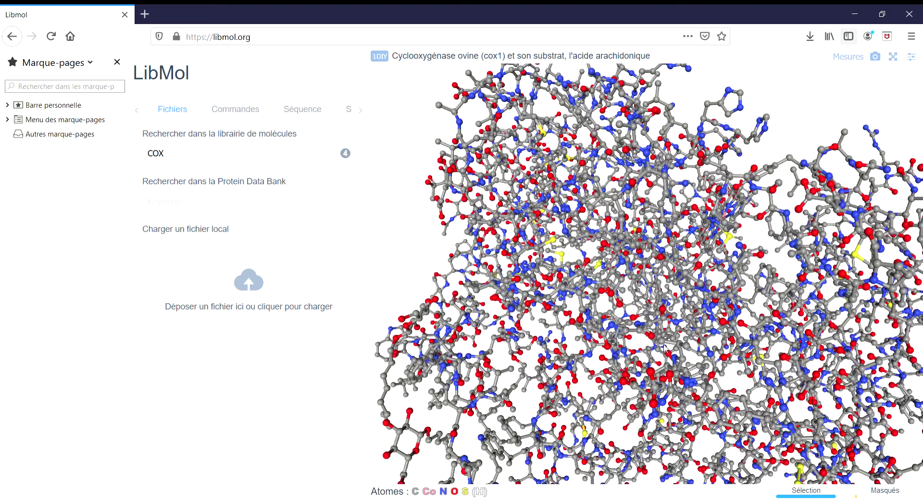
{"action": "scroll", "coordinate": [664, 346], "scroll_direction": "down", "scroll_amount": 5}
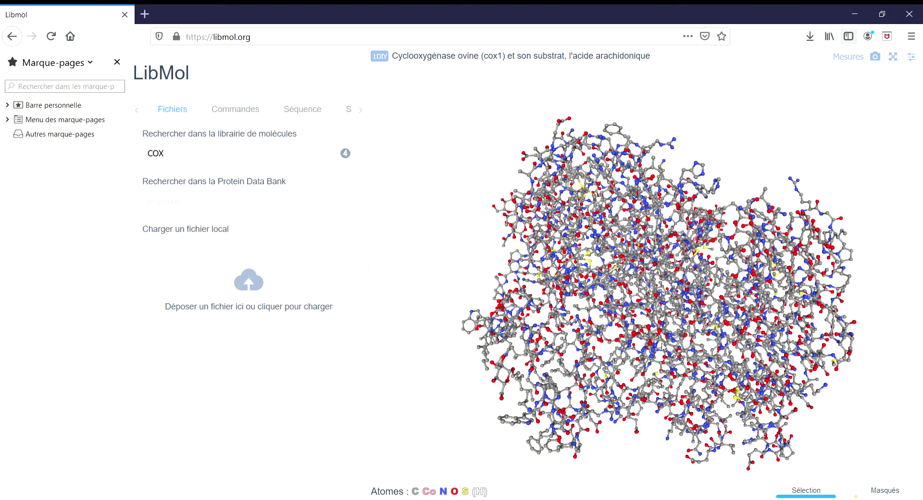
Select all the proteins of the model and represent them as ribbons (Rubans).
{"action": "left_click", "coordinate": [232, 110]}
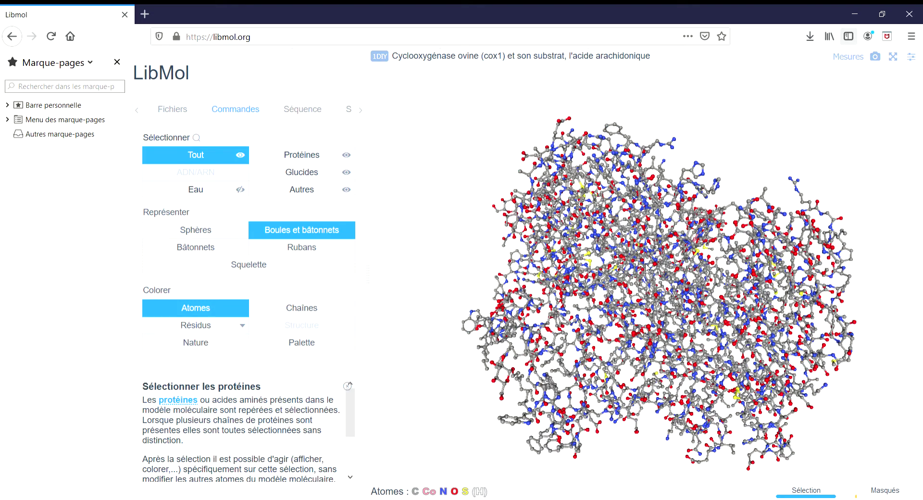
{"action": "left_click", "coordinate": [292, 158]}
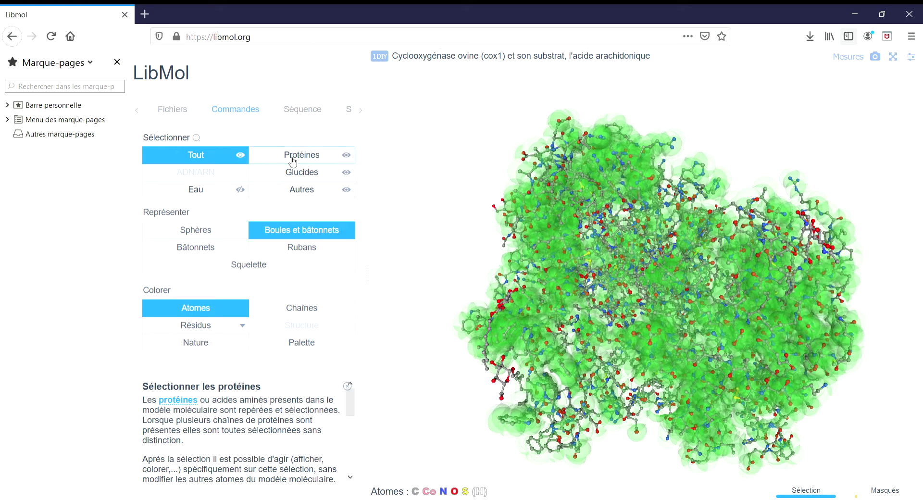
{"action": "left_click", "coordinate": [292, 158]}
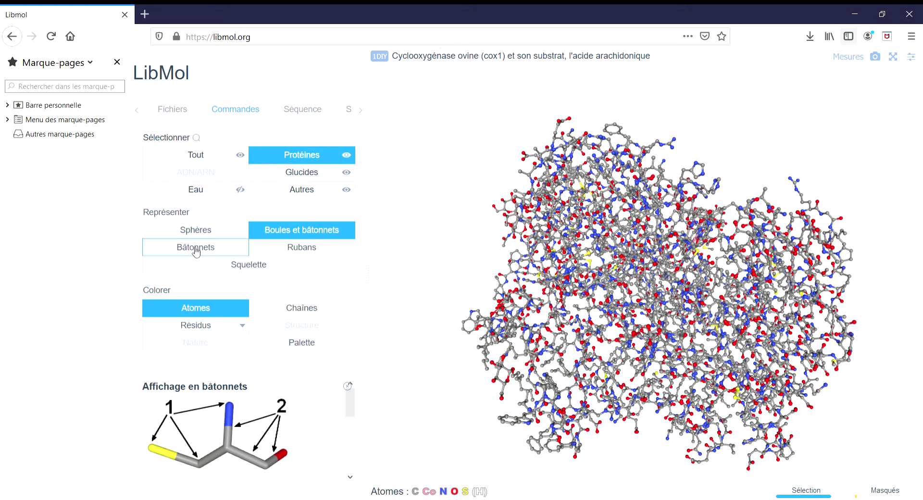
{"action": "mouse_move", "coordinate": [297, 250]}
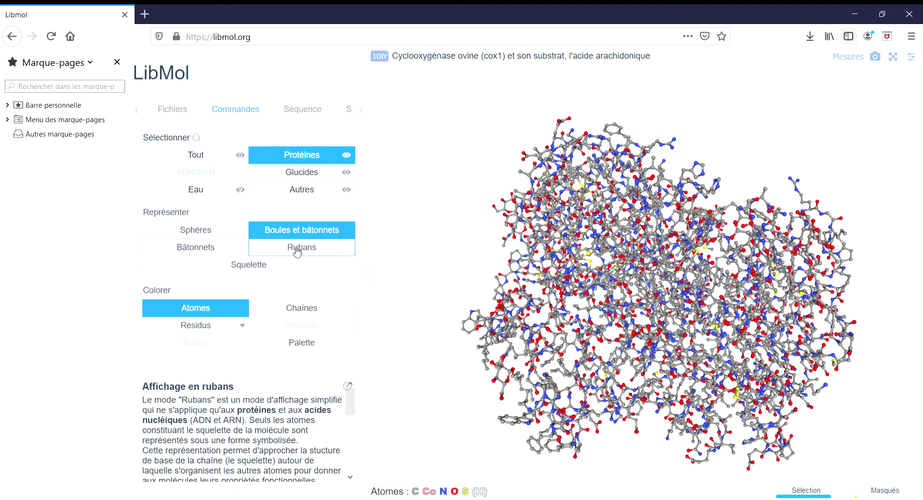
{"action": "left_click", "coordinate": [297, 250]}
{"action": "left_click_drag", "start_coordinate": [523, 258], "coordinate": [518, 284]}
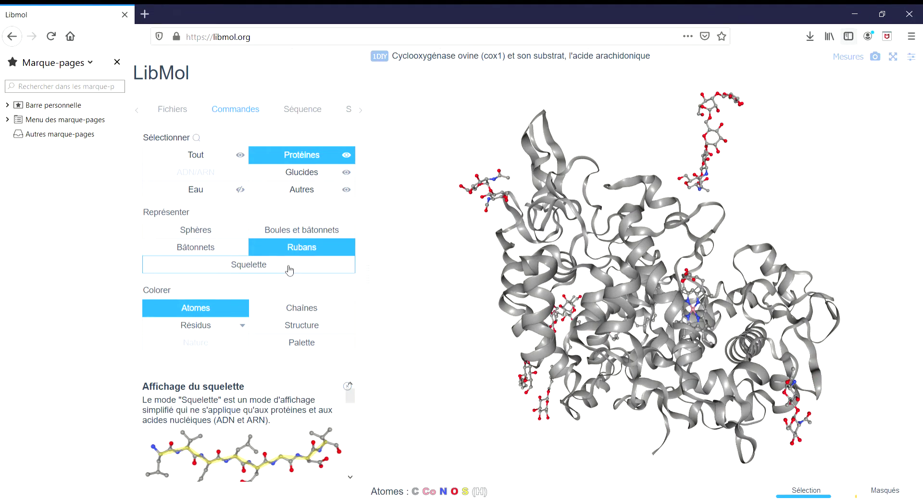
Switch the proteins to the Squelette representation and colour them by residue (Résidus).
{"action": "left_click", "coordinate": [288, 265]}
{"action": "left_click_drag", "start_coordinate": [572, 290], "coordinate": [566, 303]}
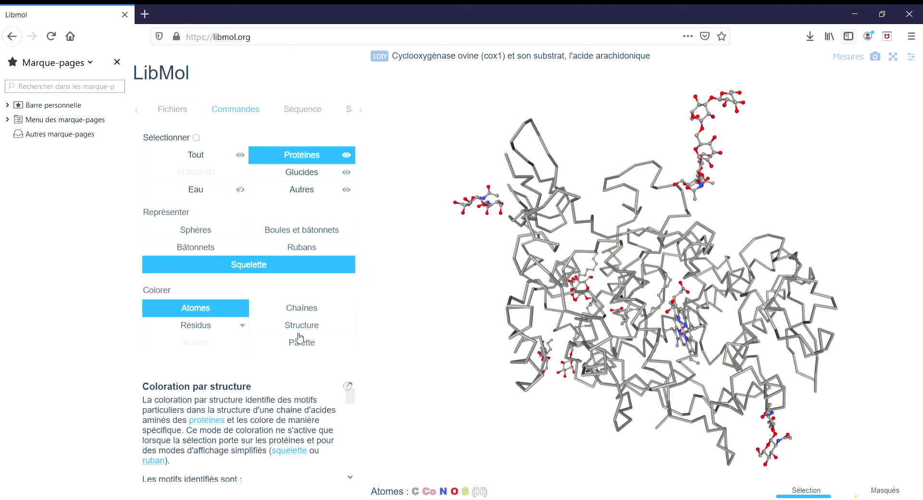
{"action": "left_click", "coordinate": [236, 331]}
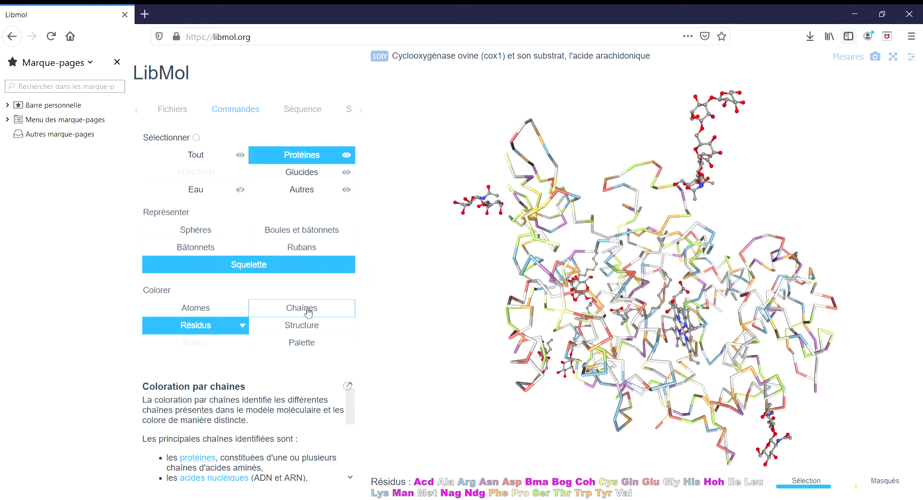
{"action": "left_click", "coordinate": [308, 310]}
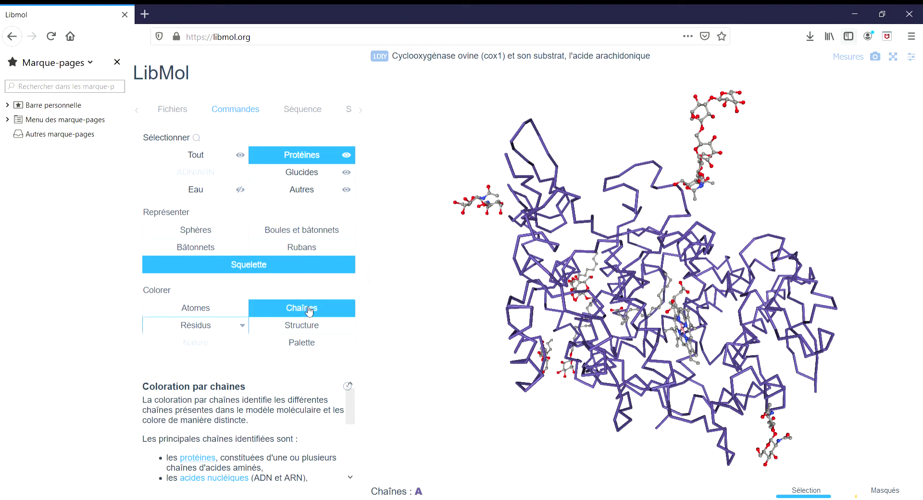
{"action": "left_click", "coordinate": [239, 326]}
{"action": "left_click_drag", "start_coordinate": [621, 294], "coordinate": [592, 346]}
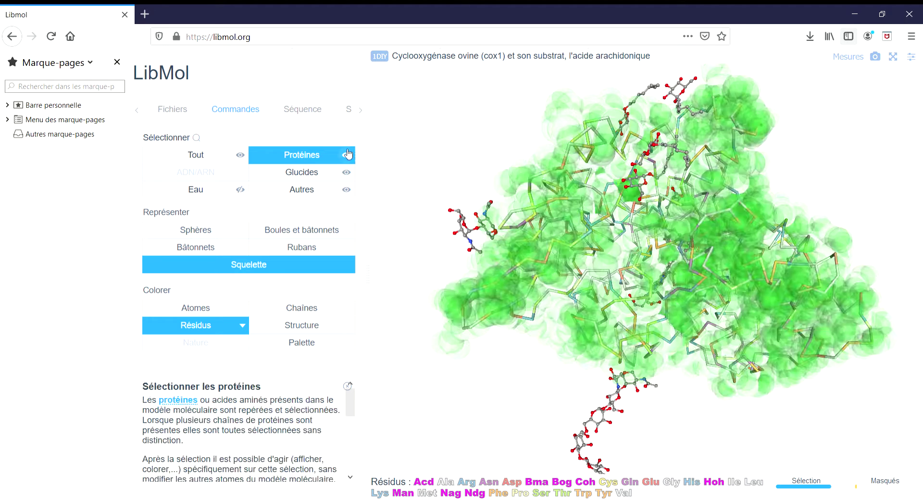
Show the sequence of chain A and clear the residue selection.
{"action": "left_click", "coordinate": [303, 110]}
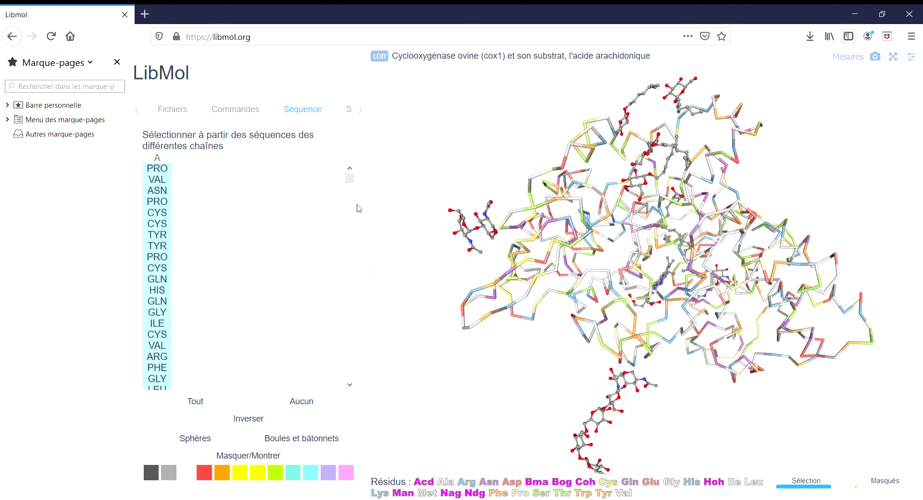
{"action": "left_click", "coordinate": [303, 405]}
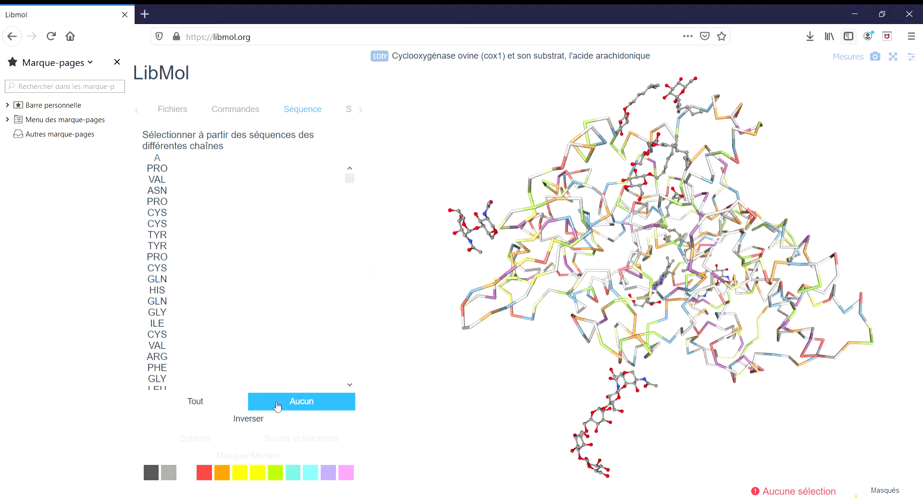
Try selecting a single GLN residue in the sequence and inverting the selection, and clear the selection again.
{"action": "left_click", "coordinate": [157, 279]}
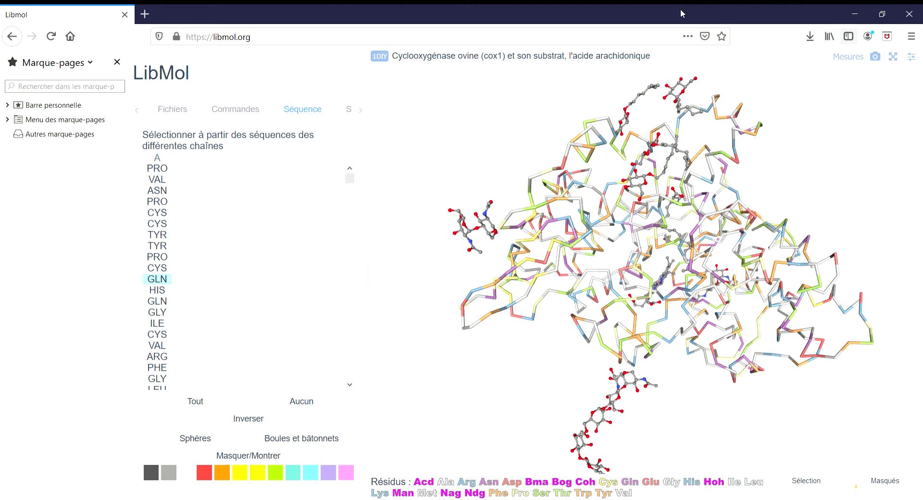
{"action": "left_click", "coordinate": [242, 419]}
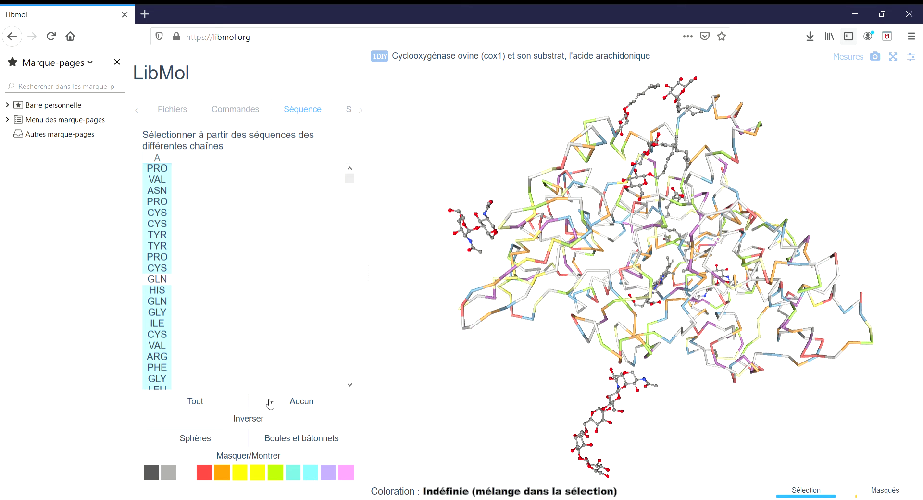
{"action": "left_click", "coordinate": [235, 406]}
{"action": "left_click", "coordinate": [291, 406]}
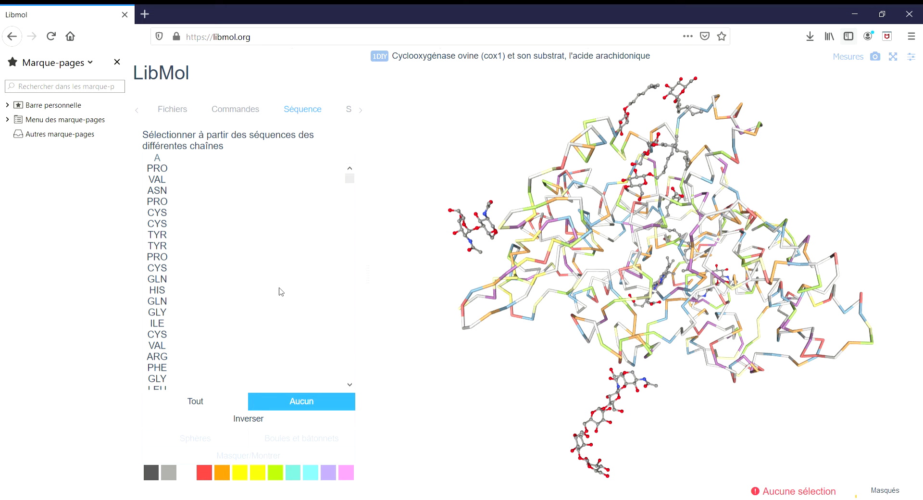
Select the arachidonic acid (ACD) in chain A's sequence and display it as turquoise spheres.
{"action": "scroll", "coordinate": [259, 288], "scroll_direction": "down", "scroll_amount": 15}
{"action": "scroll", "coordinate": [257, 286], "scroll_direction": "down", "scroll_amount": 18}
{"action": "scroll", "coordinate": [256, 279], "scroll_direction": "down", "scroll_amount": 15}
{"action": "scroll", "coordinate": [257, 283], "scroll_direction": "down", "scroll_amount": 15}
{"action": "scroll", "coordinate": [251, 300], "scroll_direction": "down", "scroll_amount": 15}
{"action": "scroll", "coordinate": [250, 300], "scroll_direction": "down", "scroll_amount": 8}
{"action": "scroll", "coordinate": [249, 300], "scroll_direction": "up", "scroll_amount": 6}
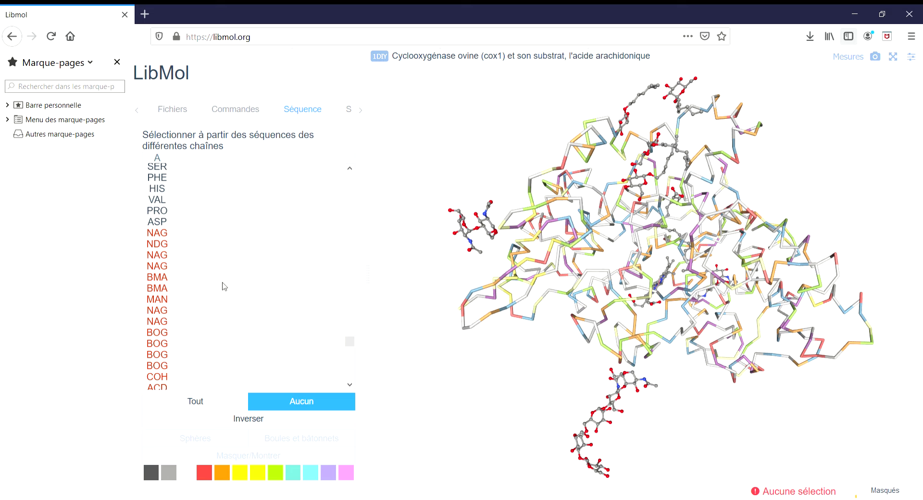
{"action": "scroll", "coordinate": [219, 303], "scroll_direction": "down", "scroll_amount": 10}
{"action": "scroll", "coordinate": [222, 324], "scroll_direction": "up", "scroll_amount": 6}
{"action": "left_click", "coordinate": [162, 228]}
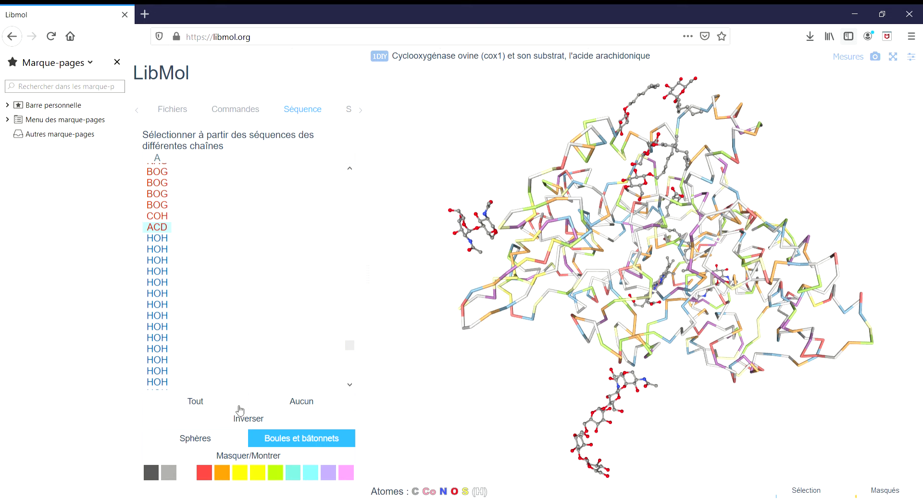
{"action": "left_click", "coordinate": [208, 441]}
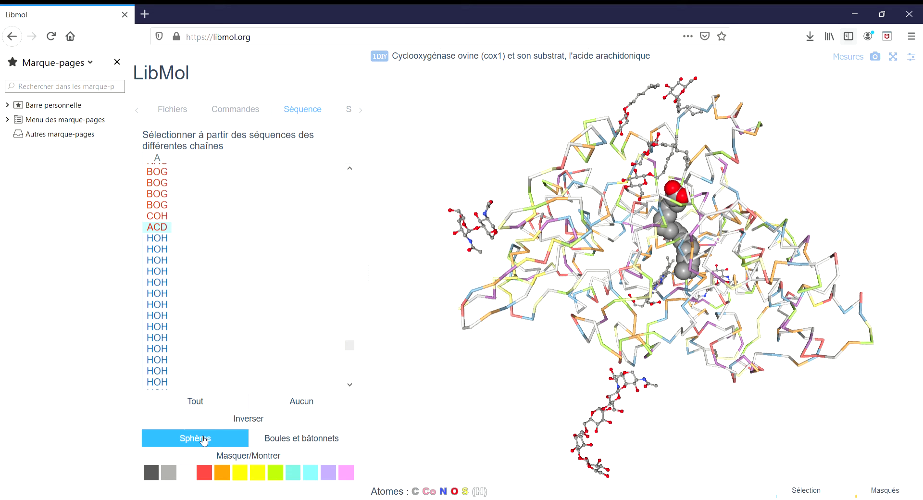
{"action": "left_click", "coordinate": [294, 475]}
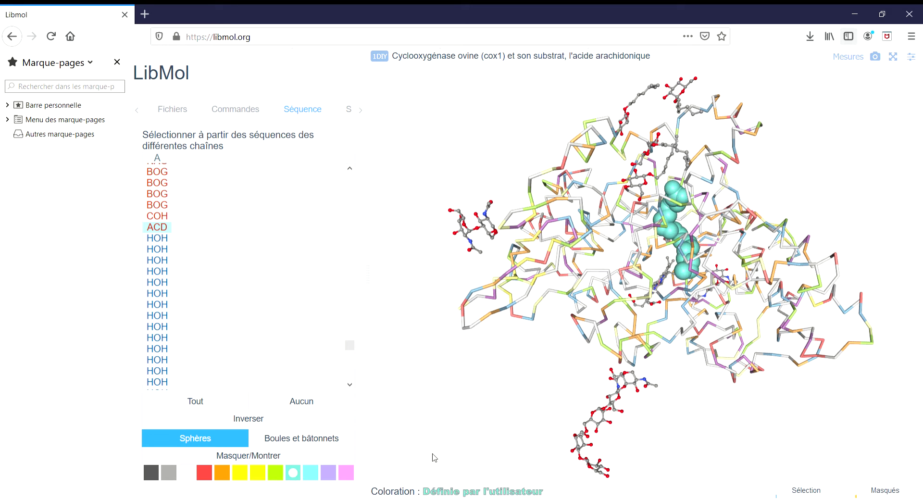
Examine from several angles and close up how the turquoise arachidonic acid sits among the surrounding residues of the enzyme.
{"action": "left_click_drag", "start_coordinate": [635, 357], "coordinate": [681, 402]}
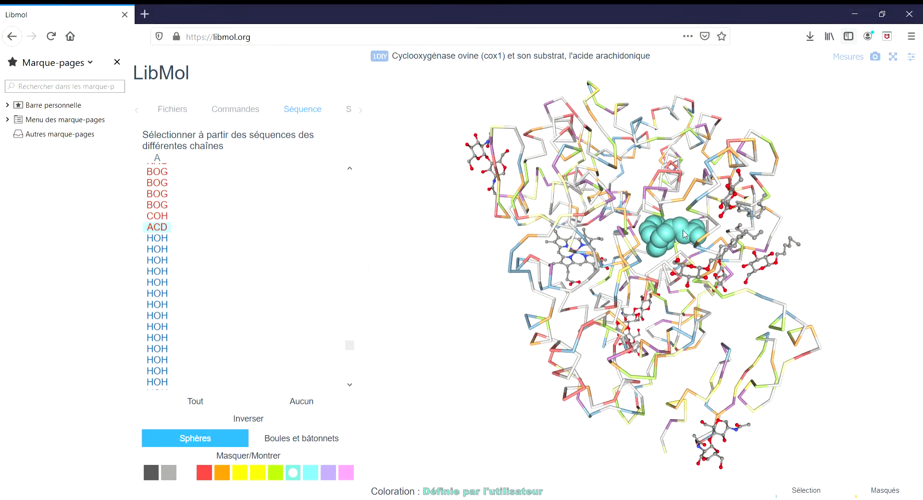
{"action": "mouse_move", "coordinate": [667, 232]}
{"action": "left_click_drag", "start_coordinate": [711, 229], "coordinate": [417, 483]}
{"action": "scroll", "coordinate": [610, 312], "scroll_direction": "up", "scroll_amount": 5}
{"action": "left_click_drag", "start_coordinate": [631, 311], "coordinate": [683, 350]}
{"action": "left_click_drag", "start_coordinate": [605, 251], "coordinate": [626, 247]}
{"action": "left_click_drag", "start_coordinate": [673, 130], "coordinate": [679, 158]}
{"action": "mouse_move", "coordinate": [531, 184]}
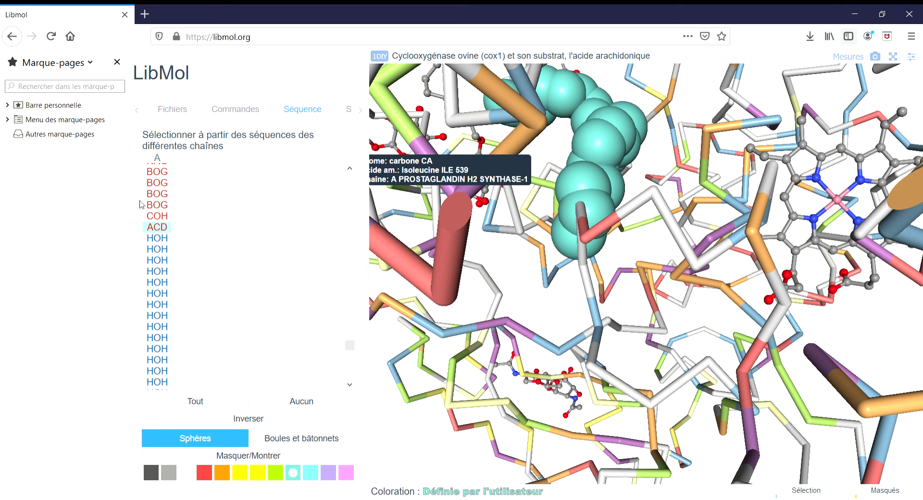
Deselect ACD, select only serine SER 530 of chain A in the sequence, and display it as red spheres.
{"action": "left_click", "coordinate": [168, 234]}
{"action": "scroll", "coordinate": [268, 267], "scroll_direction": "up", "scroll_amount": 5}
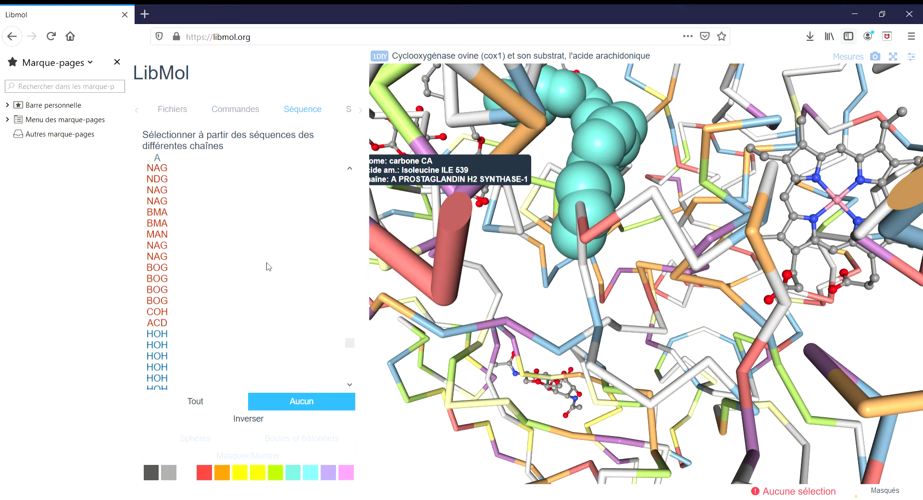
{"action": "scroll", "coordinate": [265, 264], "scroll_direction": "up", "scroll_amount": 3}
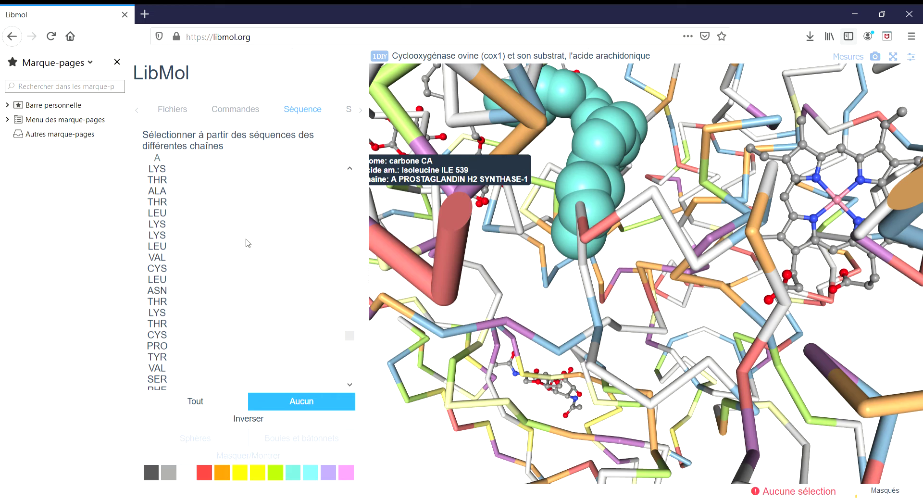
{"action": "scroll", "coordinate": [183, 322], "scroll_direction": "down", "scroll_amount": 3}
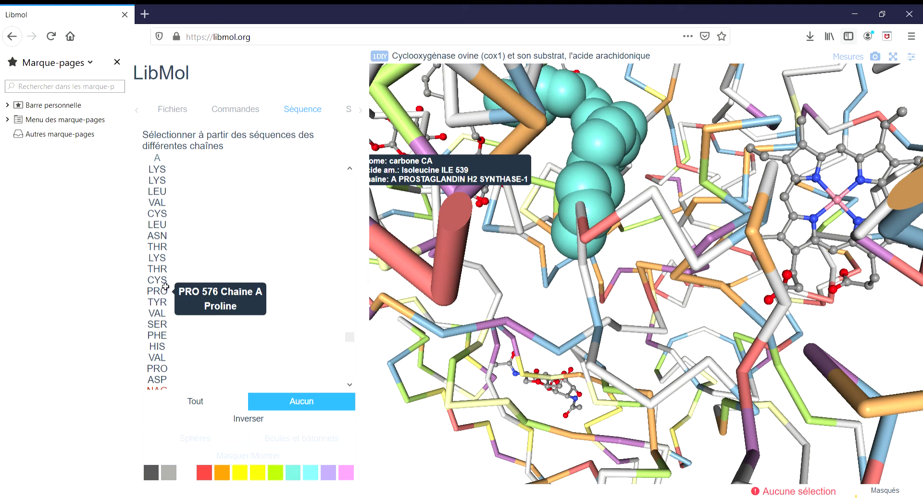
{"action": "scroll", "coordinate": [162, 202], "scroll_direction": "up", "scroll_amount": 8}
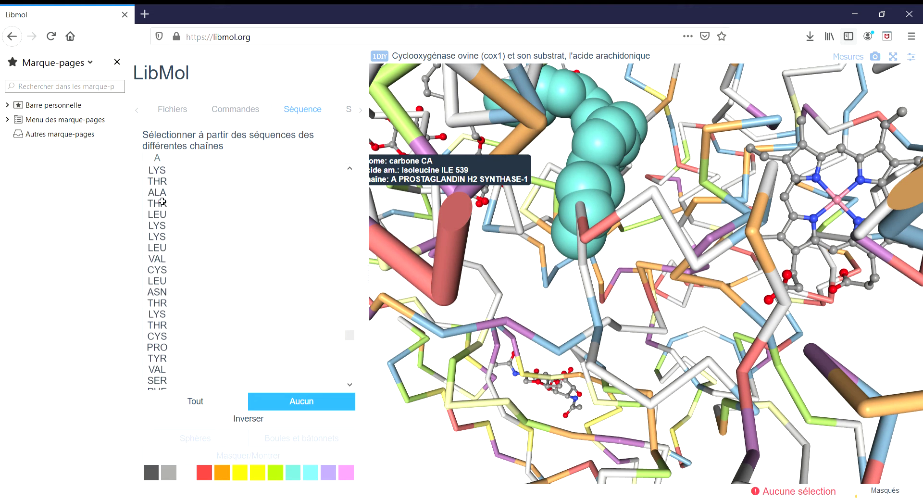
{"action": "scroll", "coordinate": [162, 202], "scroll_direction": "up", "scroll_amount": 3}
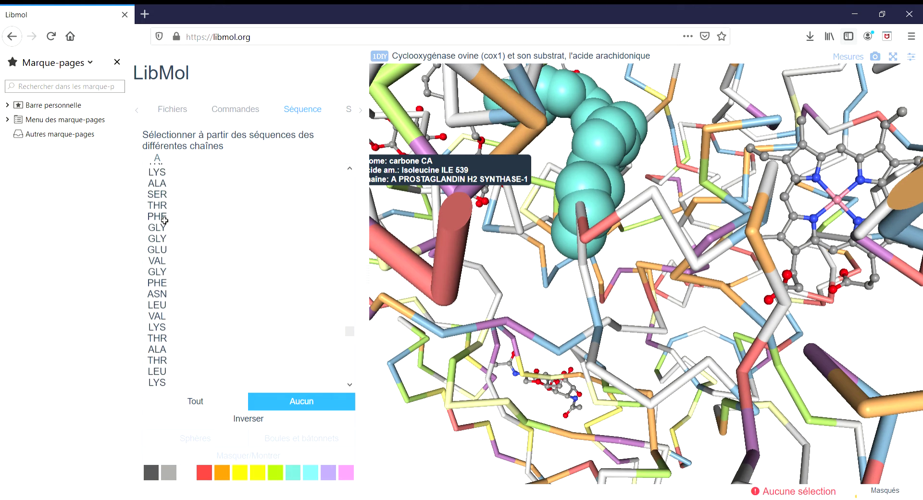
{"action": "scroll", "coordinate": [164, 202], "scroll_direction": "up", "scroll_amount": 6}
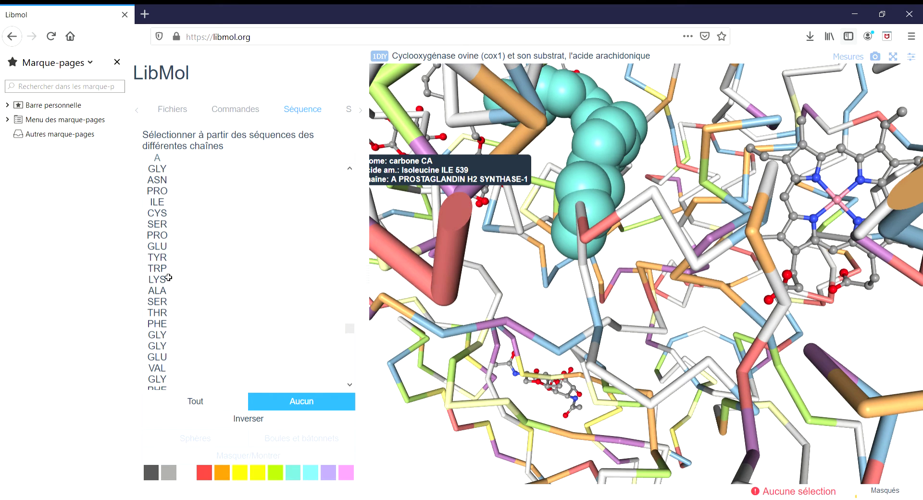
{"action": "scroll", "coordinate": [162, 226], "scroll_direction": "up", "scroll_amount": 3}
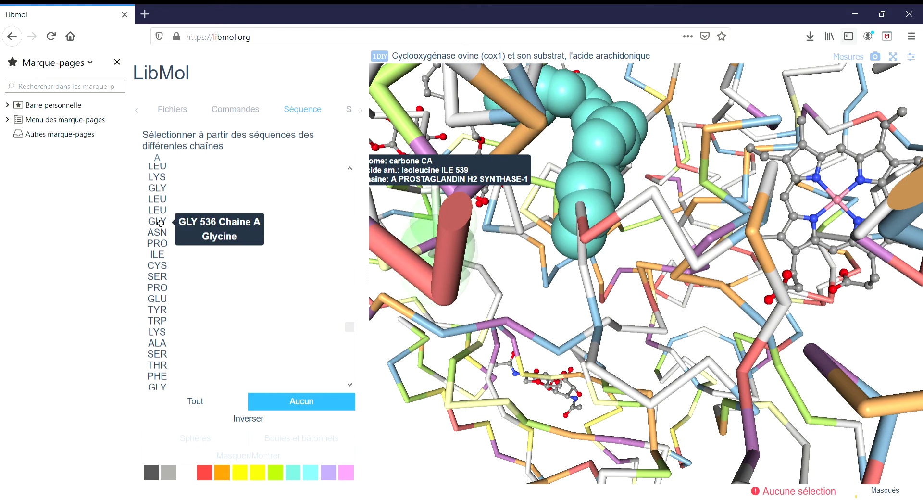
{"action": "scroll", "coordinate": [166, 226], "scroll_direction": "up", "scroll_amount": 3}
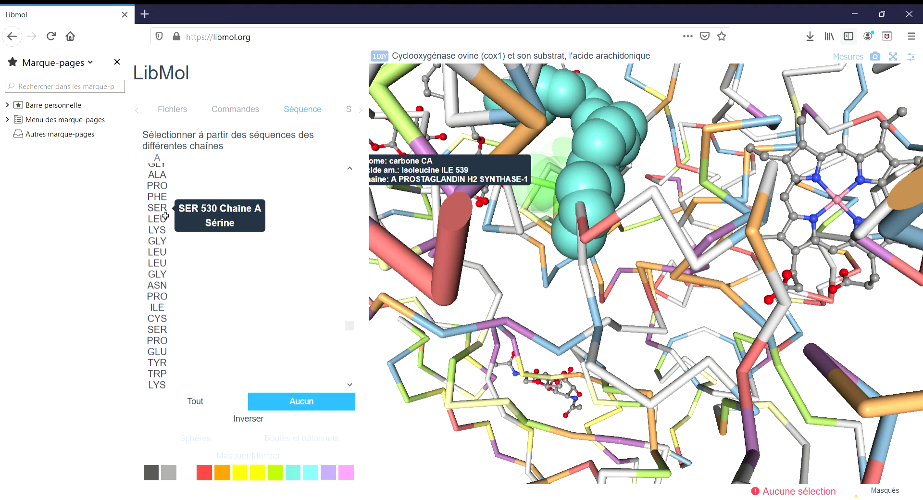
{"action": "left_click", "coordinate": [165, 214]}
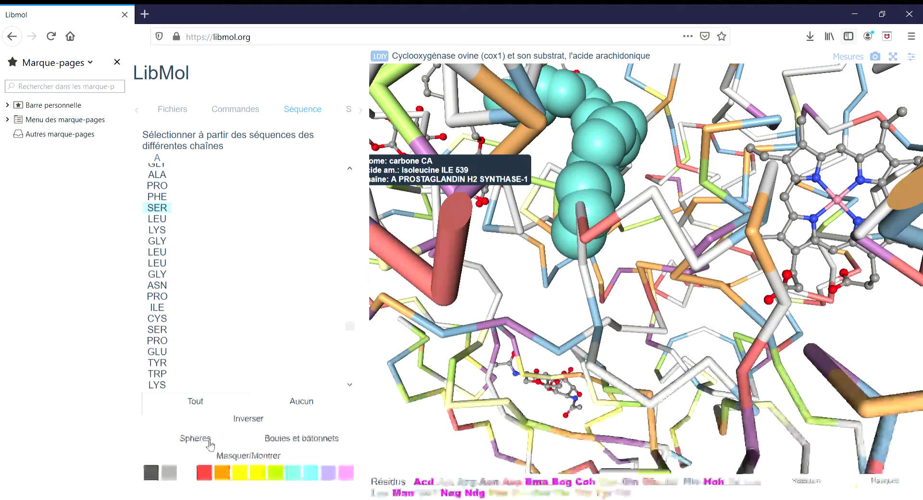
{"action": "left_click", "coordinate": [207, 446]}
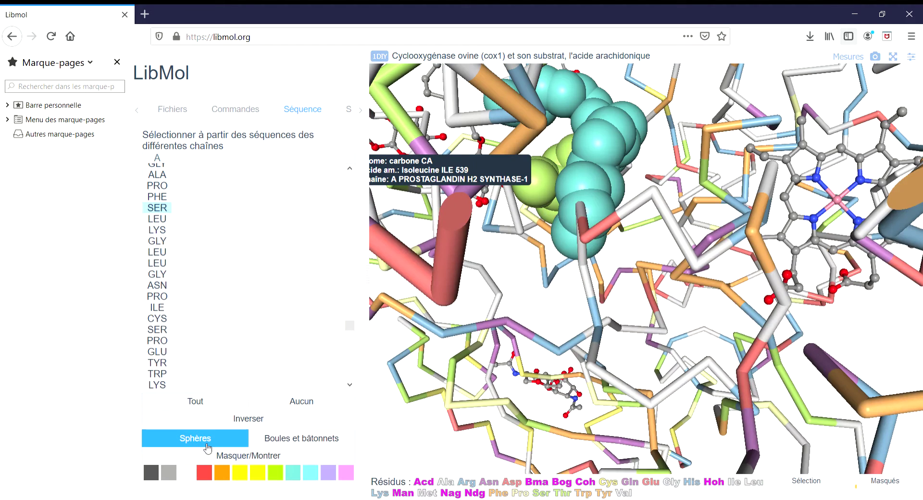
{"action": "left_click", "coordinate": [207, 475]}
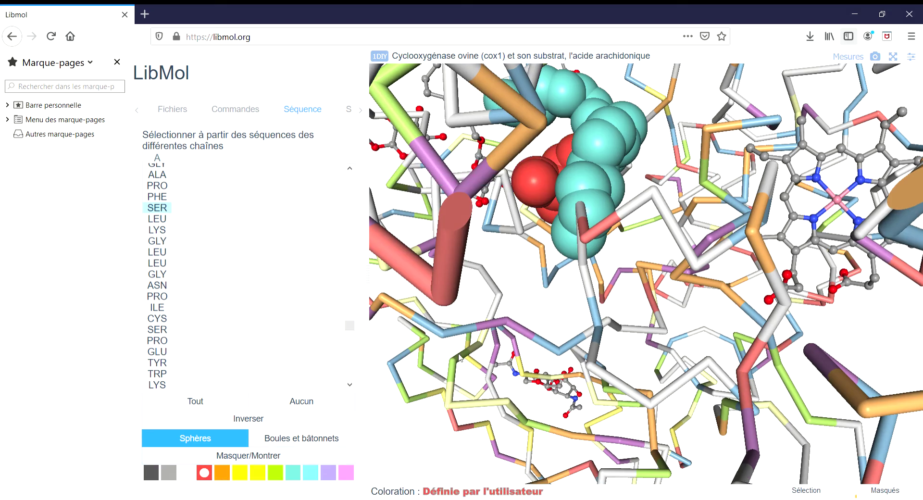
Examine the position of the red serine relative to the turquoise arachidonic acid within the whole enzyme.
{"action": "scroll", "coordinate": [460, 357], "scroll_direction": "down", "scroll_amount": 5}
{"action": "mouse_move", "coordinate": [628, 276]}
{"action": "left_mouse_down"}
{"action": "mouse_move", "coordinate": [647, 275]}
{"action": "mouse_move", "coordinate": [616, 282]}
{"action": "left_mouse_up"}
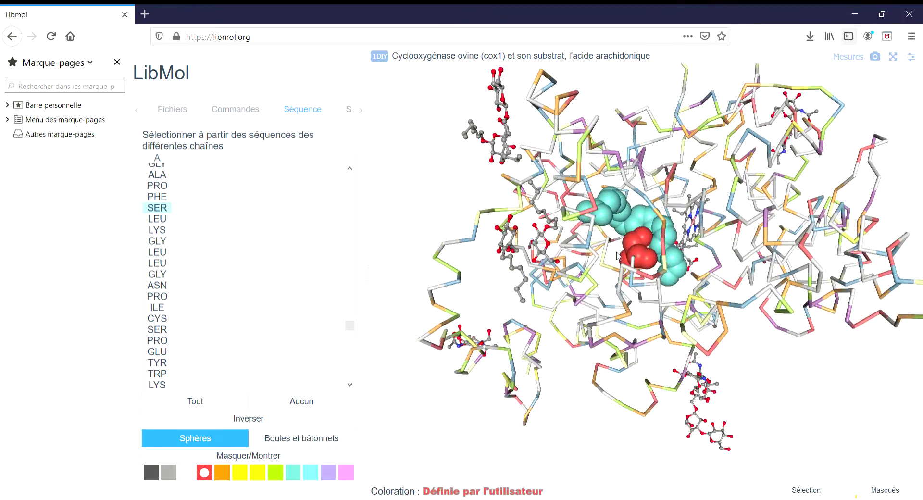
{"action": "mouse_move", "coordinate": [650, 251]}
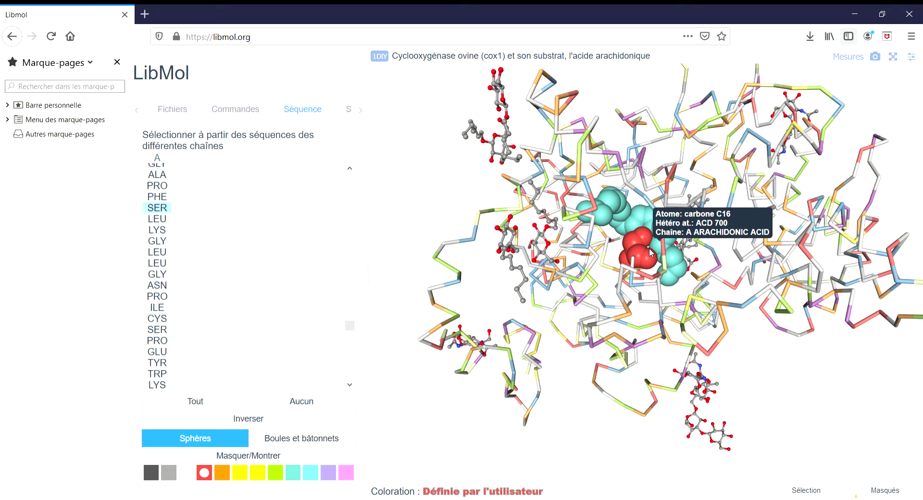
{"action": "left_click_drag", "start_coordinate": [642, 257], "coordinate": [640, 270]}
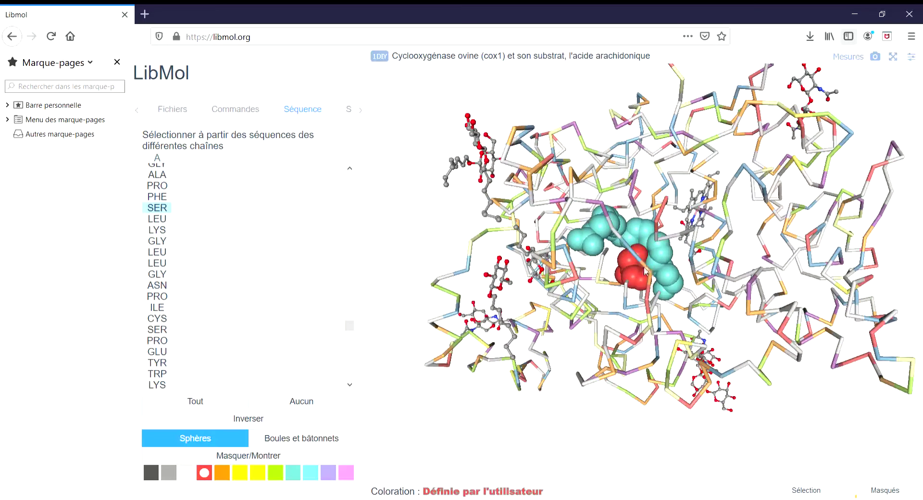